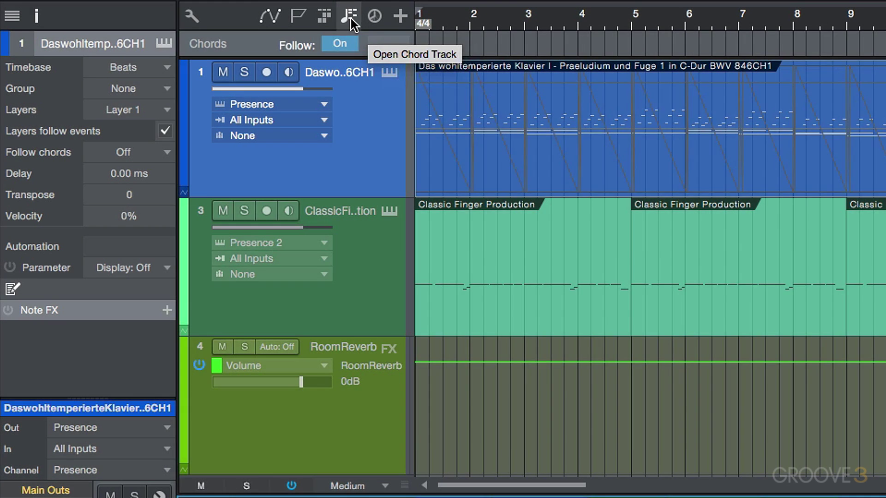
# - Toggle the chord track lane and chord following off and back on
pyautogui.click(349, 16)
pyautogui.click(349, 16)
pyautogui.click(350, 19)
pyautogui.click(351, 19)
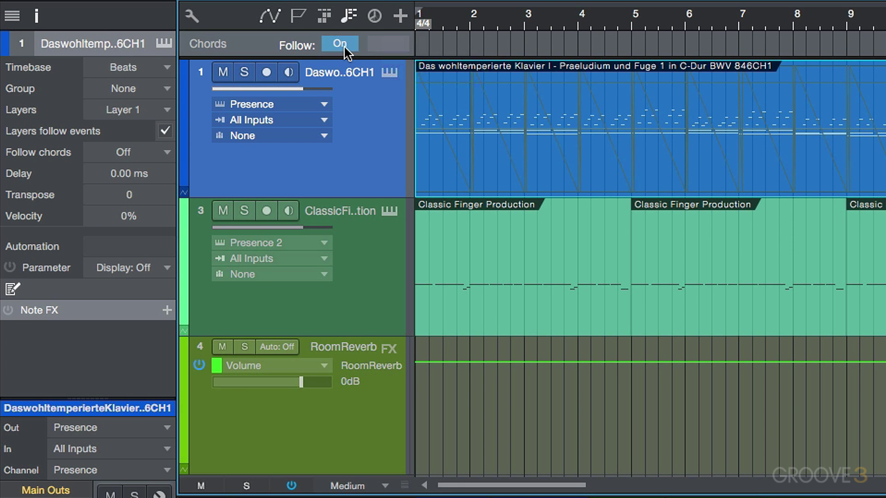
pyautogui.click(342, 44)
pyautogui.click(341, 44)
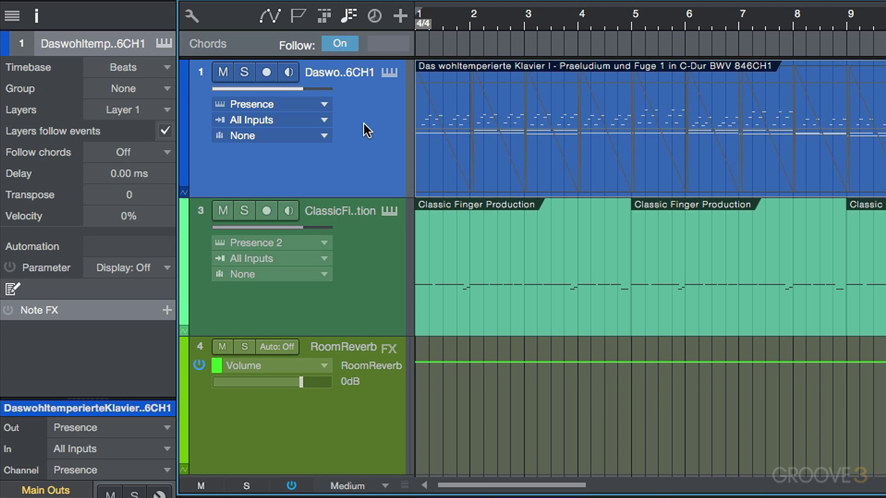
# - Check the guitar track's follow mode, then set the piano track to follow chords in Parallel
pyautogui.click(375, 251)
pyautogui.click(369, 154)
pyautogui.click(375, 269)
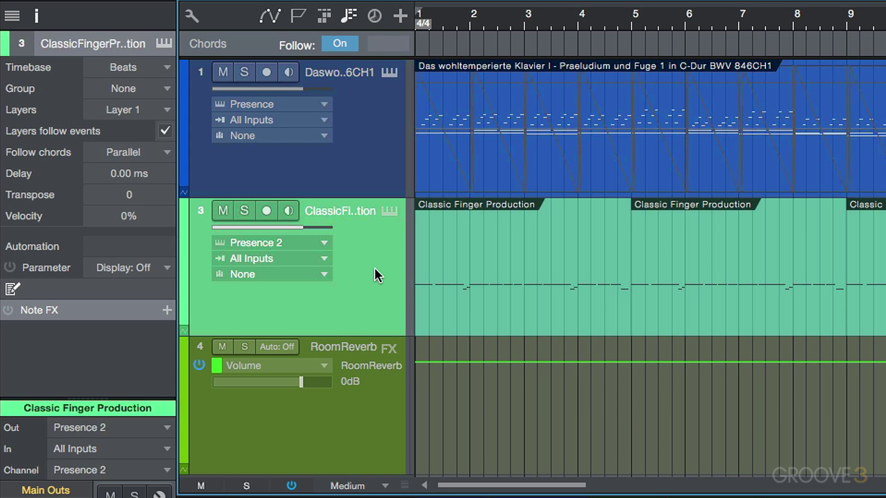
pyautogui.click(359, 164)
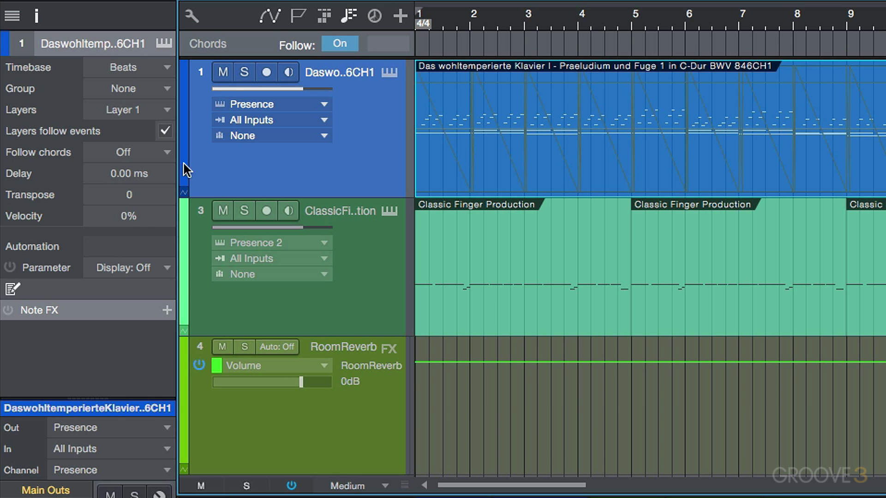
pyautogui.click(162, 154)
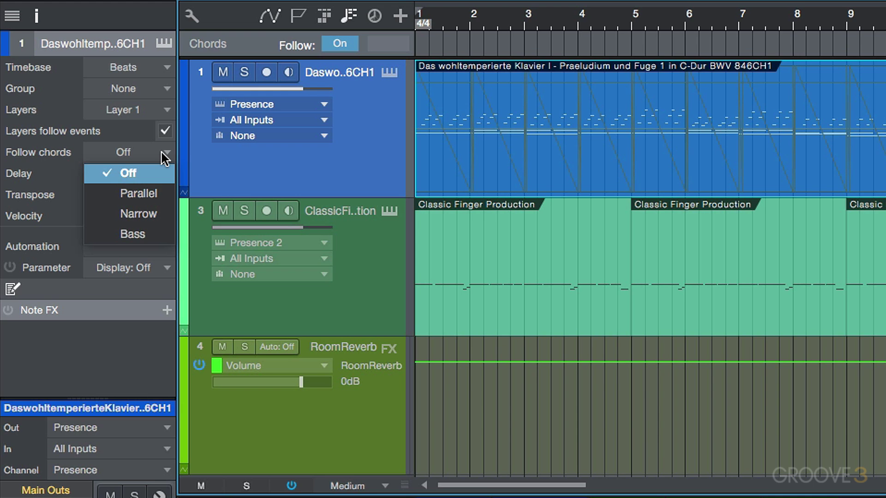
pyautogui.click(148, 195)
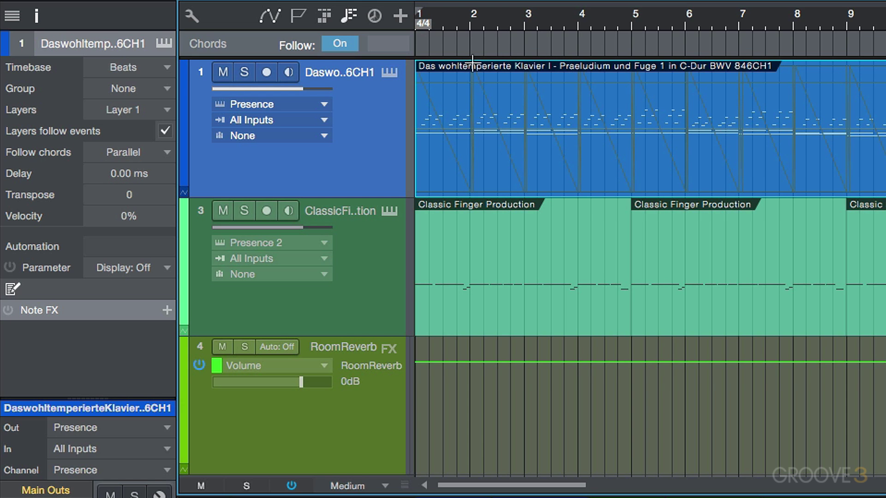
# - Mute the Classic Finger Production track and play the first bars to hear the piano alone
pyautogui.click(371, 286)
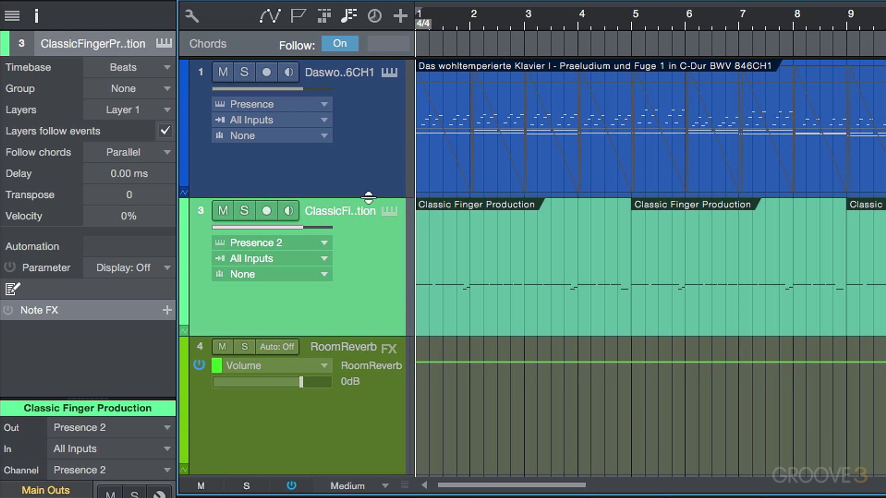
pyautogui.click(223, 211)
pyautogui.press('space')
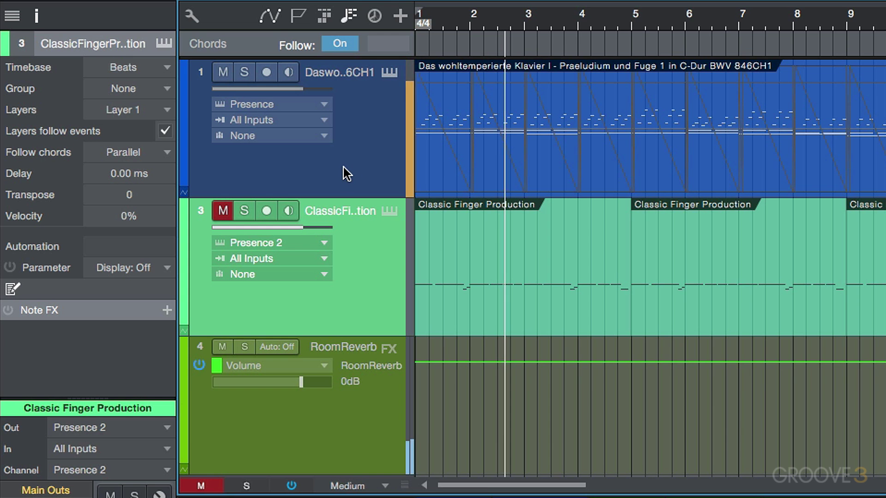
pyautogui.press('e')
pyautogui.press('space')
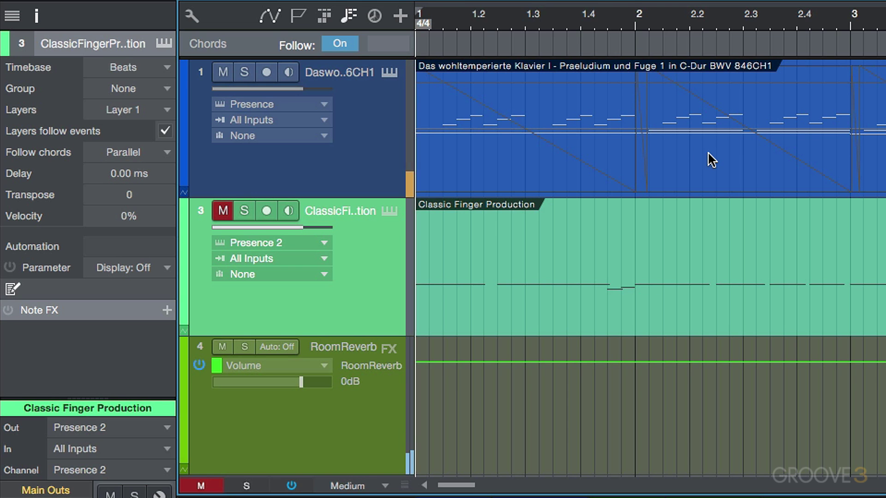
# - Drag the piano event onto the chord track to extract C, Dm/C, G7, C, Am/C, then play
pyautogui.click(503, 168)
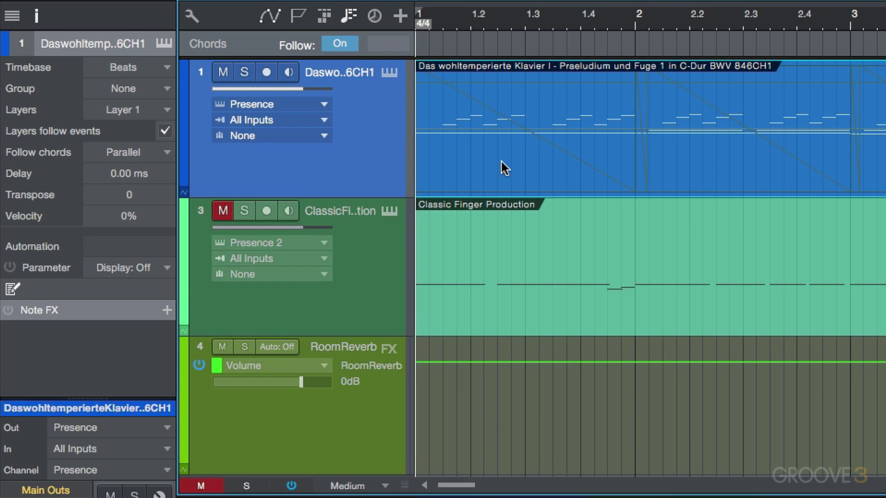
pyautogui.moveTo(508, 161); pyautogui.dragTo(489, 51)
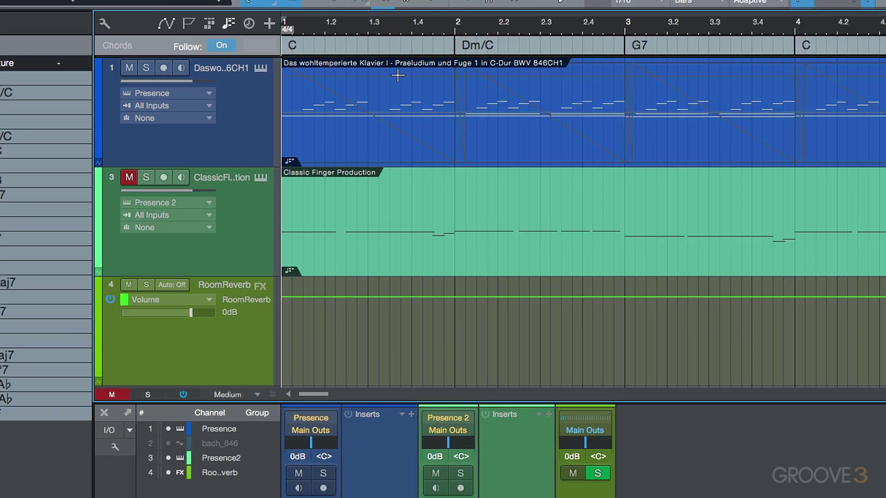
pyautogui.press('F4')
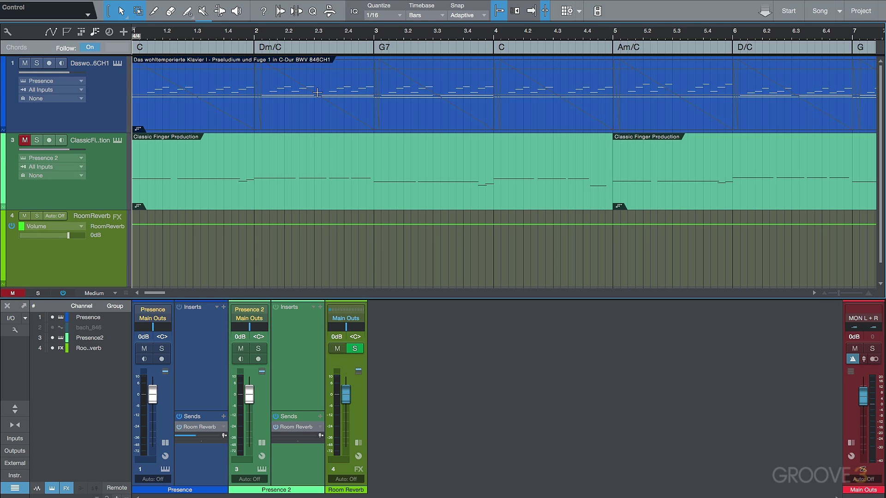
pyautogui.press('w')
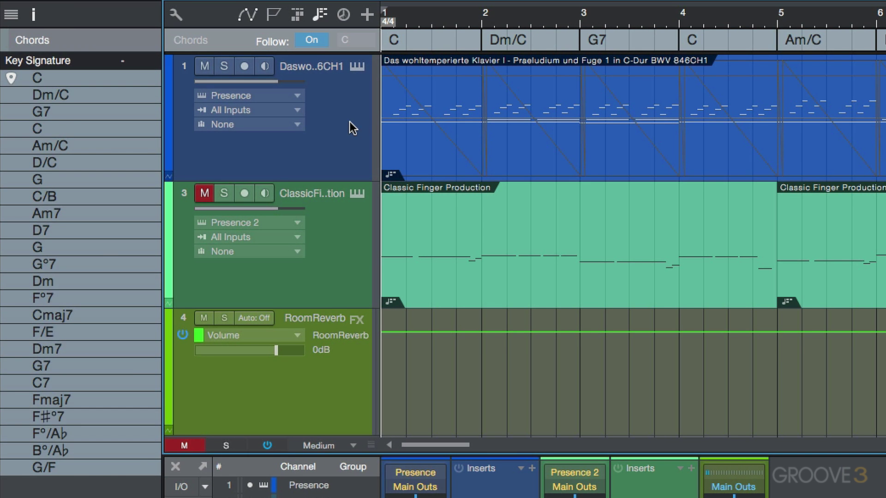
pyautogui.press('F4')
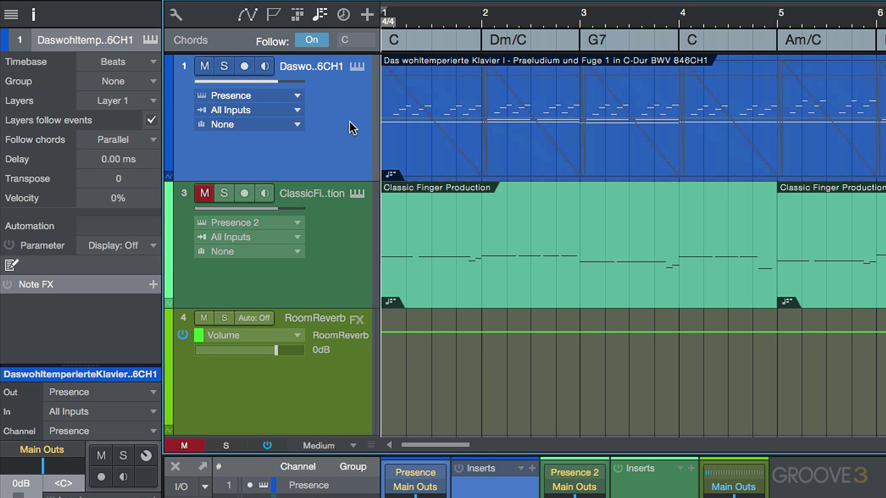
pyautogui.press('space')
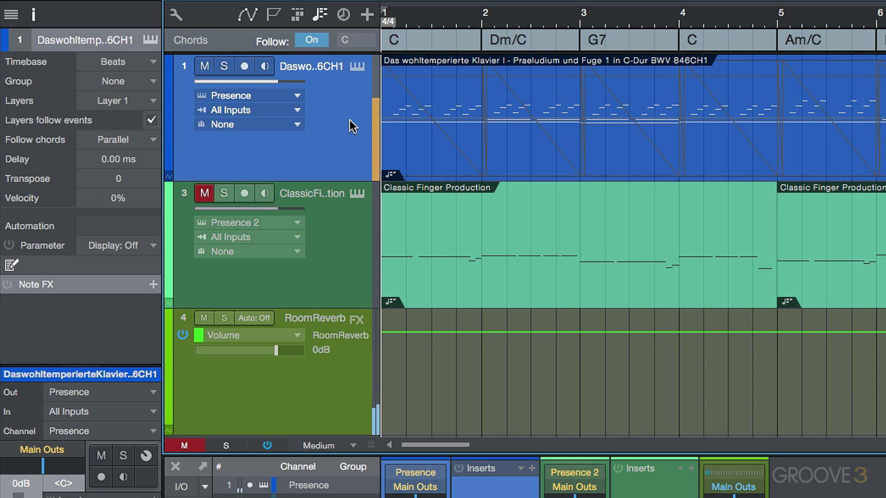
# - Change the first chord's type from C major to C minor
pyautogui.click(433, 43)
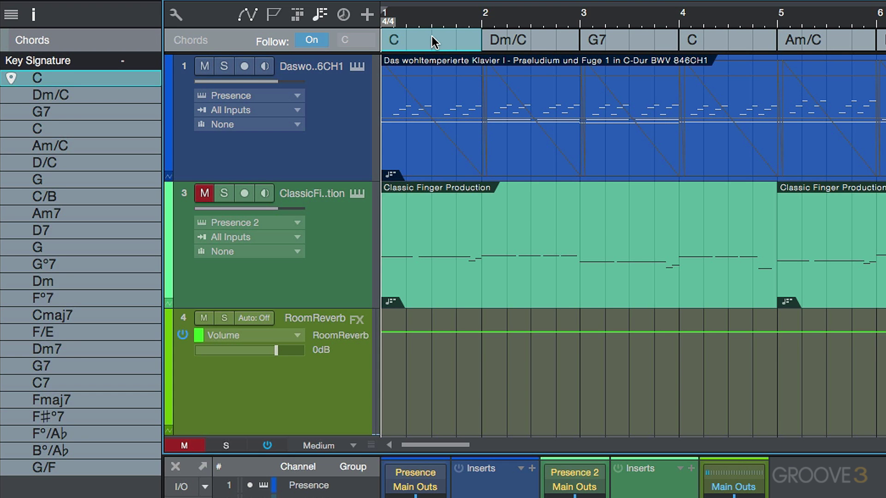
pyautogui.rightClick(434, 43)
pyautogui.click(593, 67)
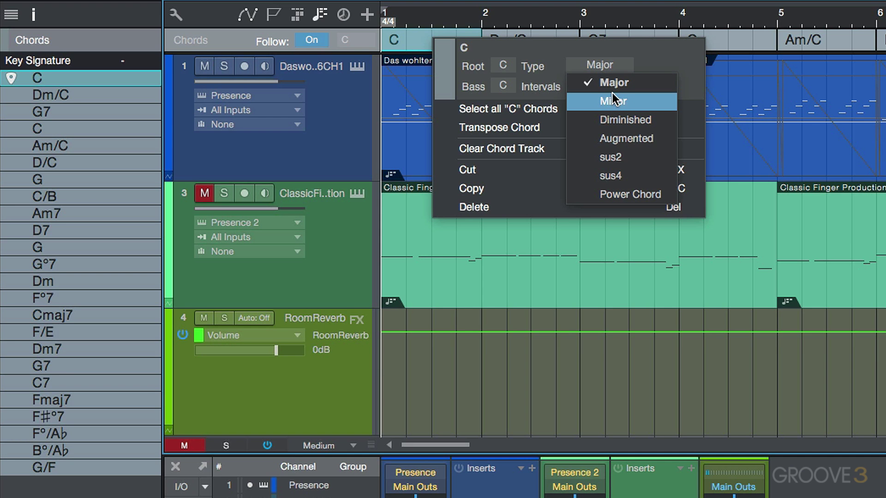
pyautogui.click(626, 102)
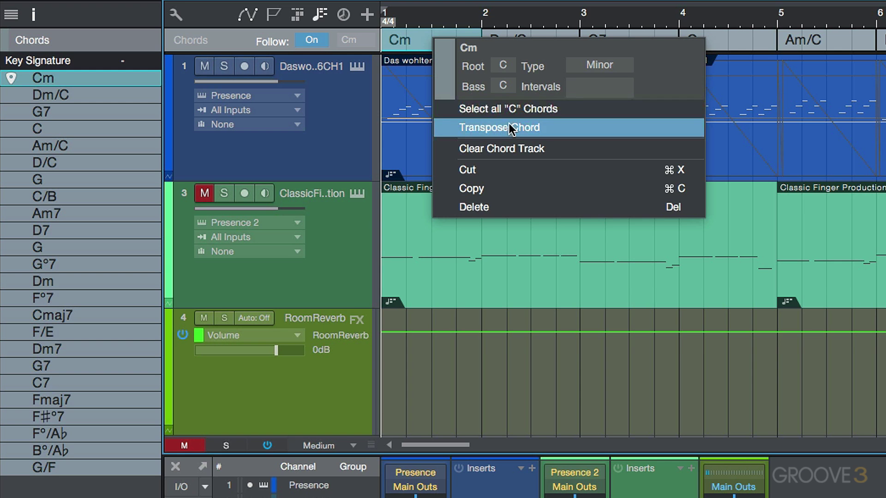
pyautogui.click(853, 424)
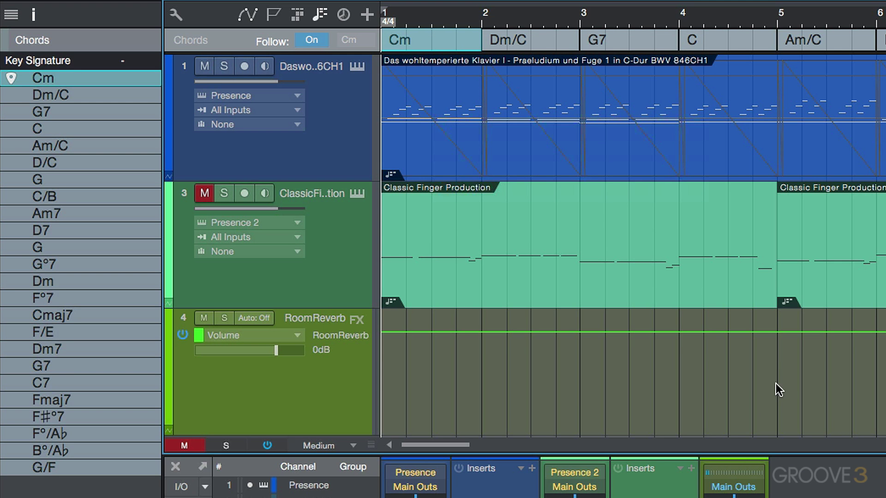
# - Audition the Cm chord, then undo it back to C
pyautogui.press('space')
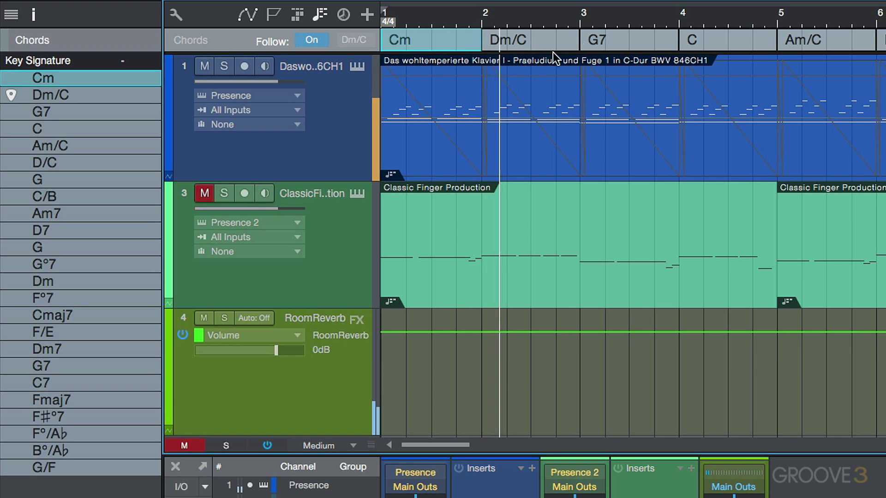
pyautogui.press('space')
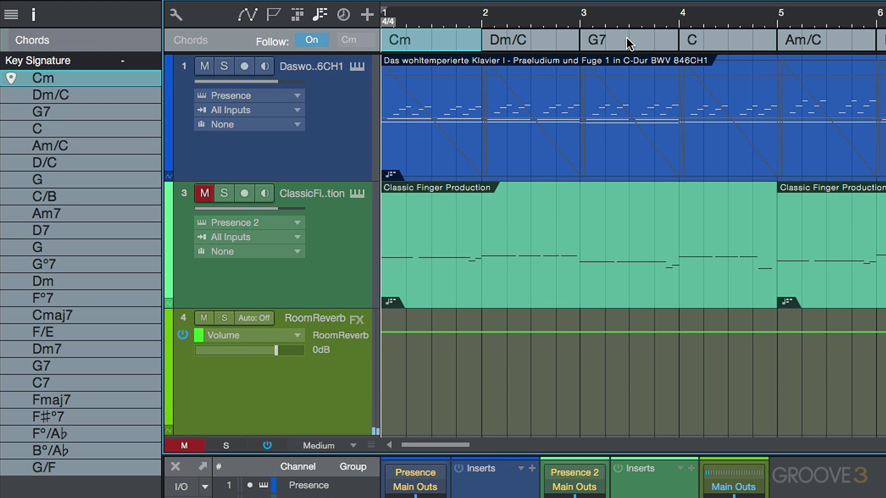
pyautogui.hotkey('ctrl', 'z')
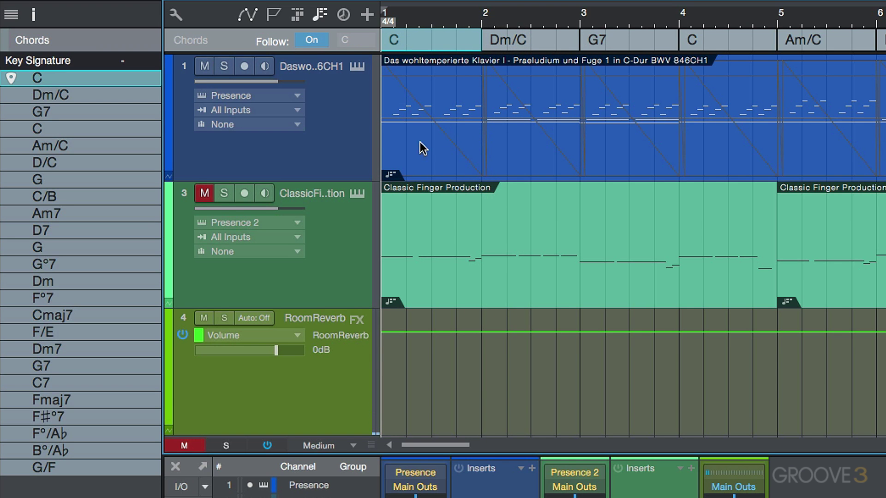
# - Select the bar-4 C chord and audition the arrangement from there
pyautogui.click(720, 44)
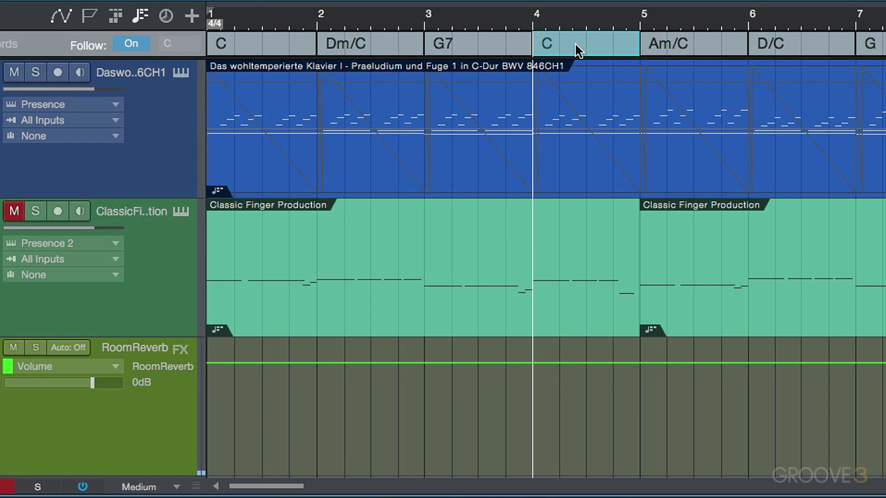
pyautogui.press('space')
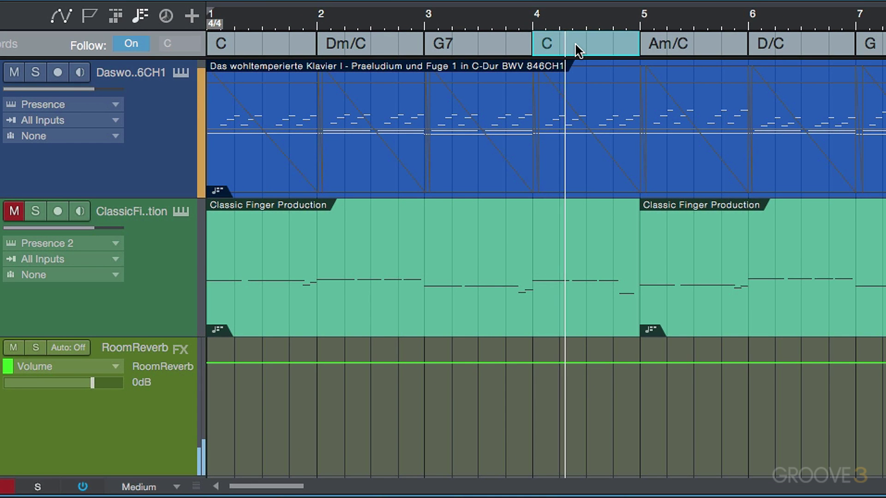
pyautogui.press('space')
# - Change the bar-4 chord type to Diminished (C°) and audition it
pyautogui.rightClick(578, 49)
pyautogui.click(765, 75)
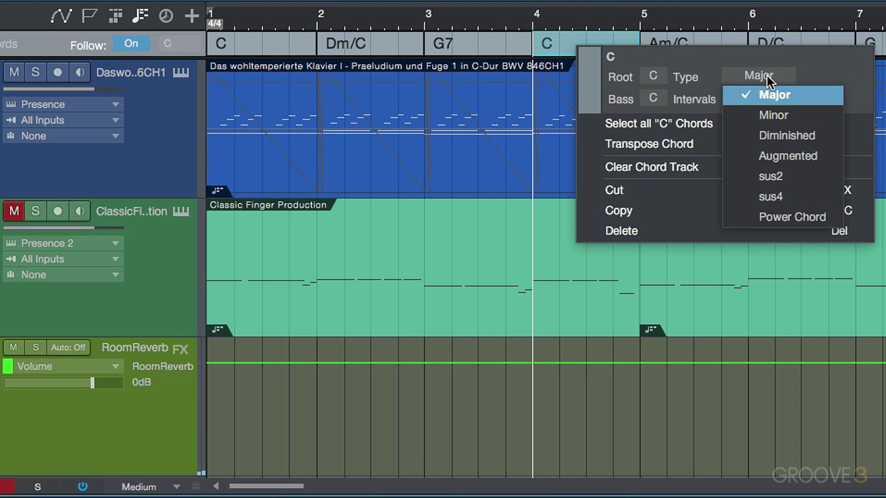
pyautogui.click(779, 133)
pyautogui.press('Escape')
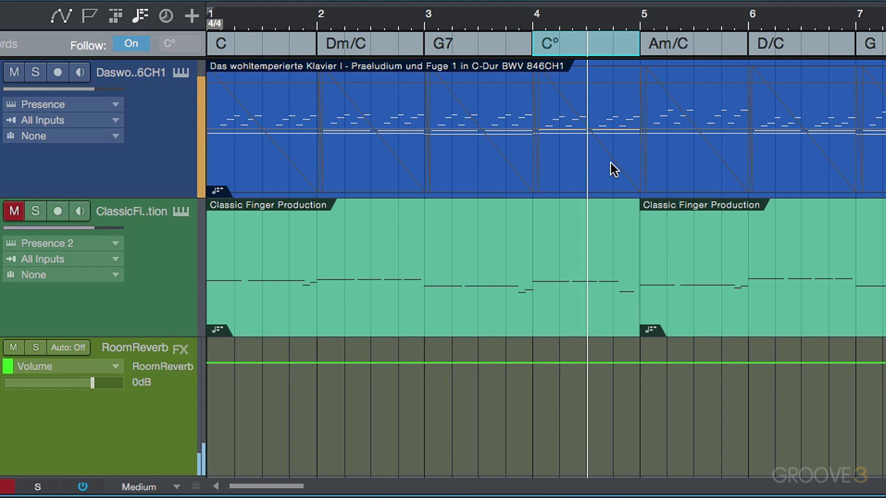
pyautogui.press('space')
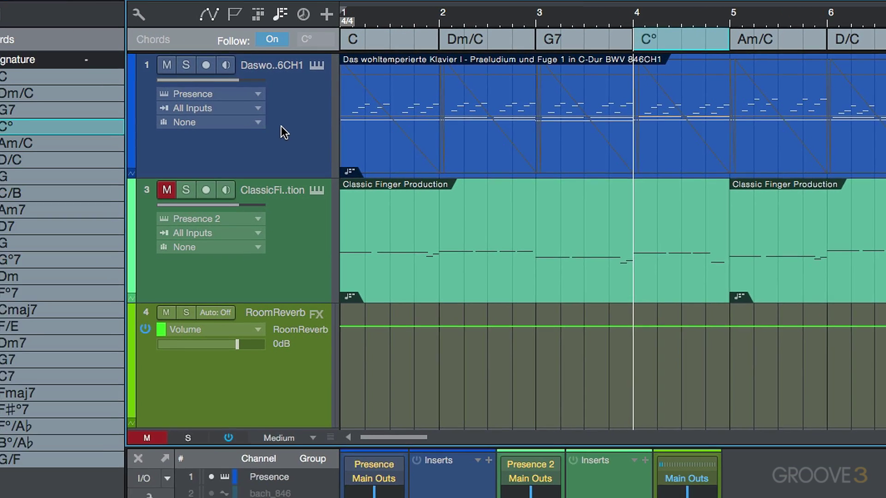
# - Undo the C° edit so bar 4 reads C again, and select the first chord
pyautogui.click(147, 146)
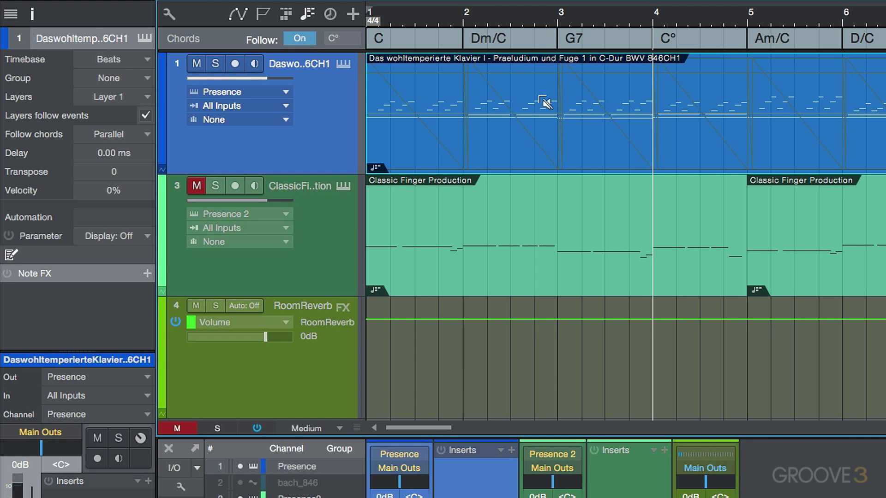
pyautogui.hotkey('ctrl', 'z')
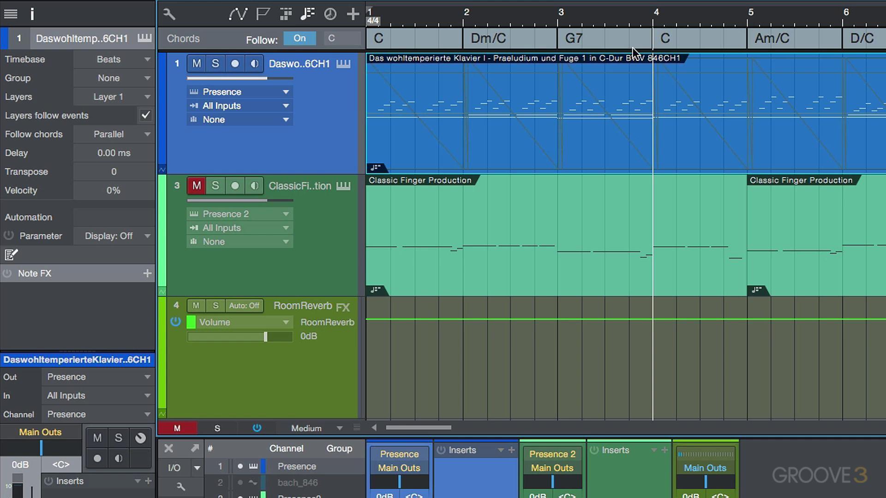
pyautogui.click(421, 46)
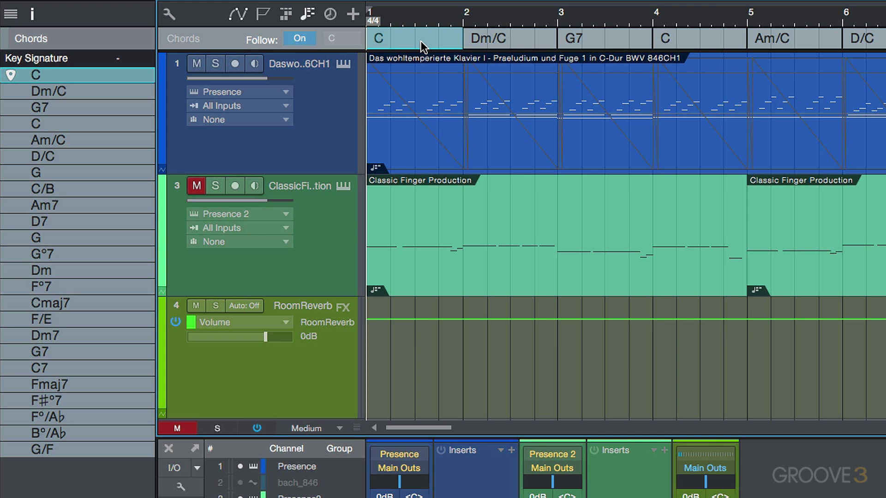
# - Transpose all chords by -3 semitones into A and play the result
pyautogui.hotkey('ctrl', 'a')
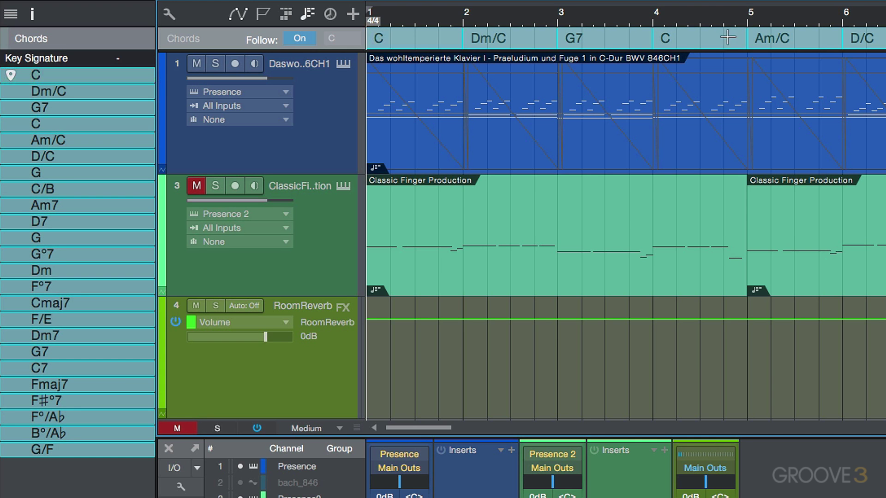
pyautogui.rightClick(423, 41)
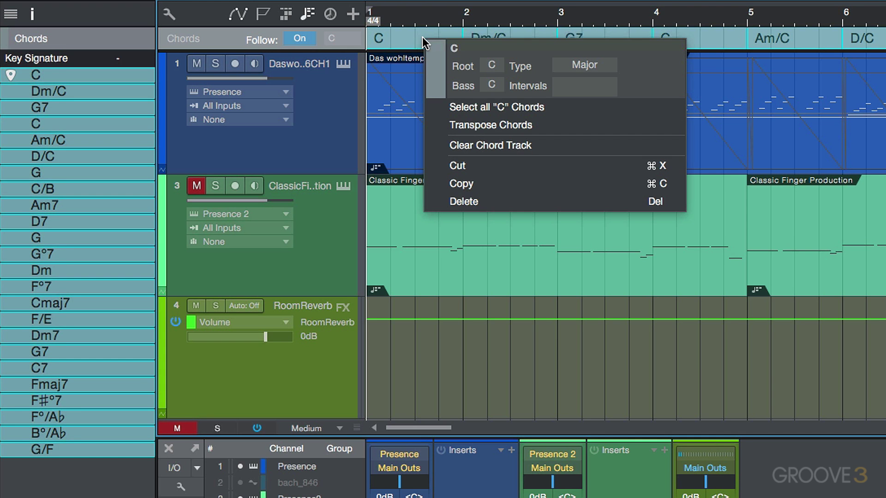
pyautogui.click(474, 126)
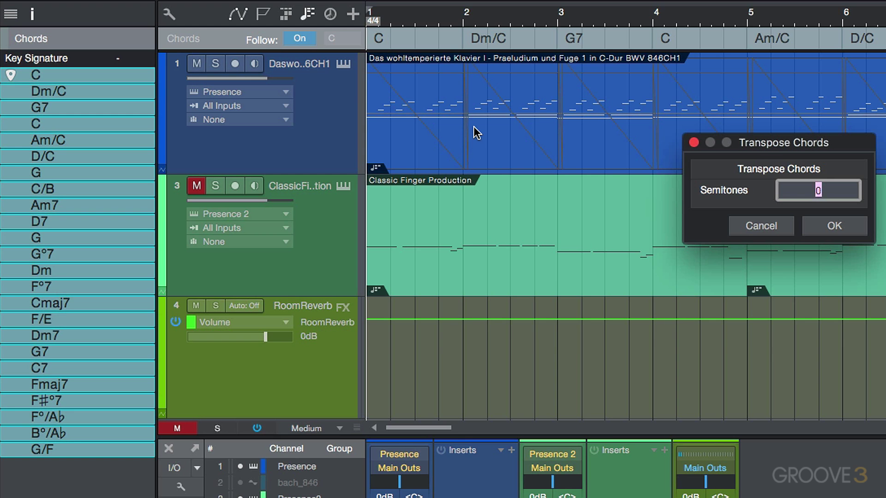
pyautogui.write('-3')
pyautogui.press('Return')
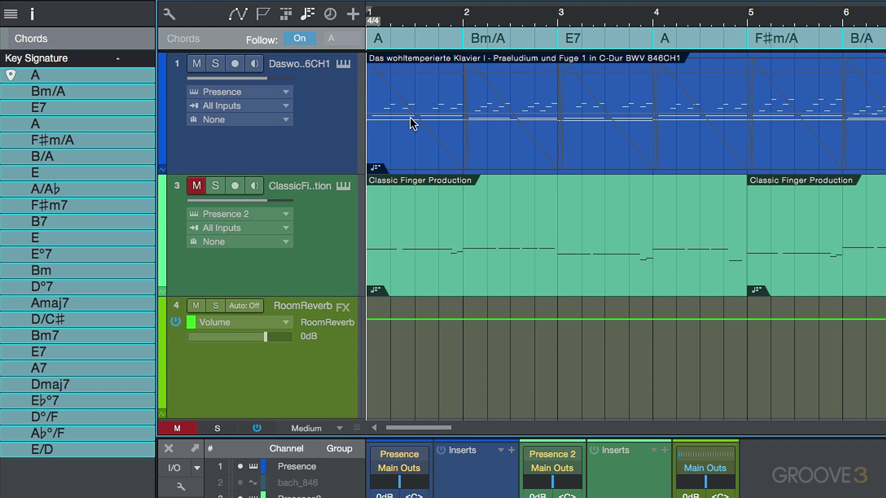
pyautogui.press('space')
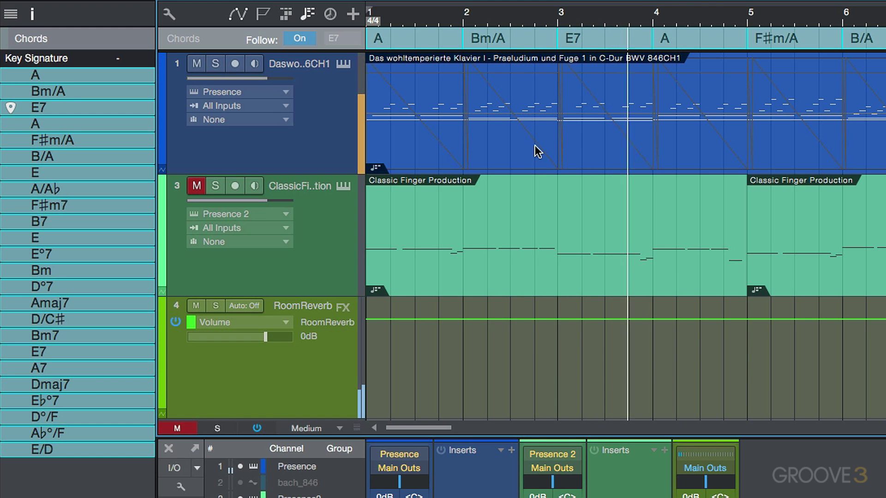
pyautogui.press('space')
# - Undo the transposition, redo it to A, then undo again to return the chords to C
pyautogui.click(334, 121)
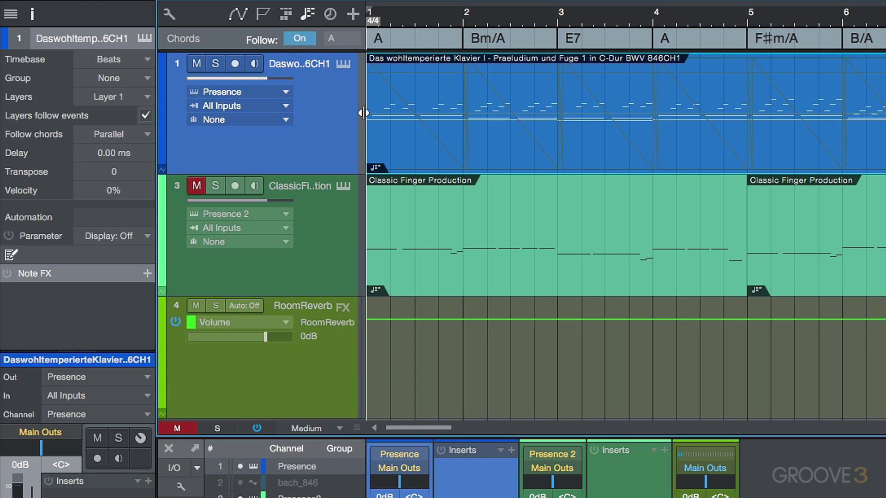
pyautogui.hotkey('ctrl', 'z')
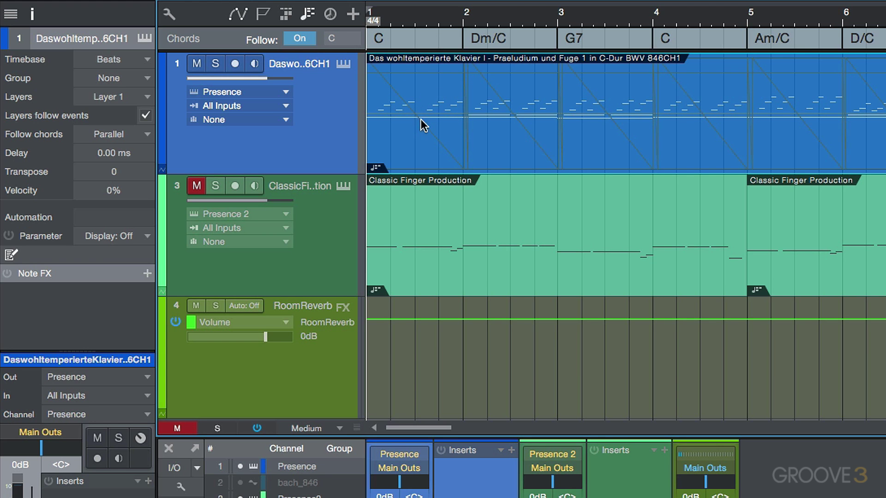
pyautogui.hotkey('ctrl', 'shift', 'z')
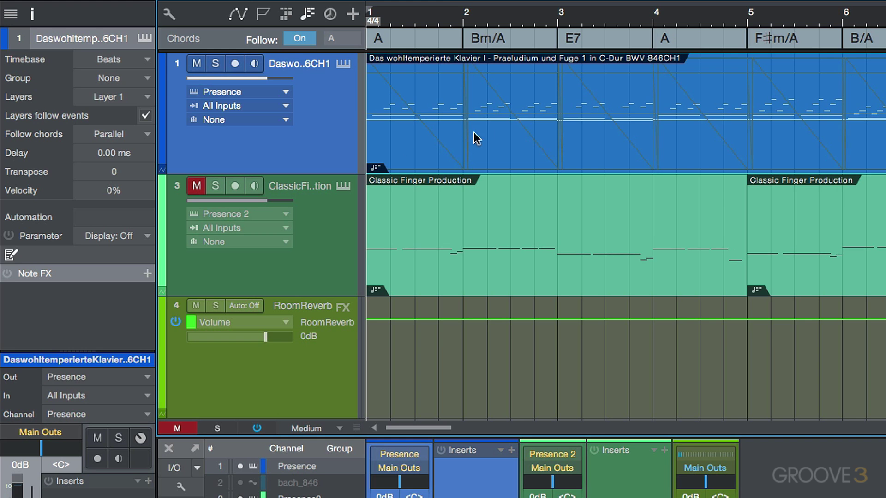
pyautogui.hotkey('ctrl', 'z')
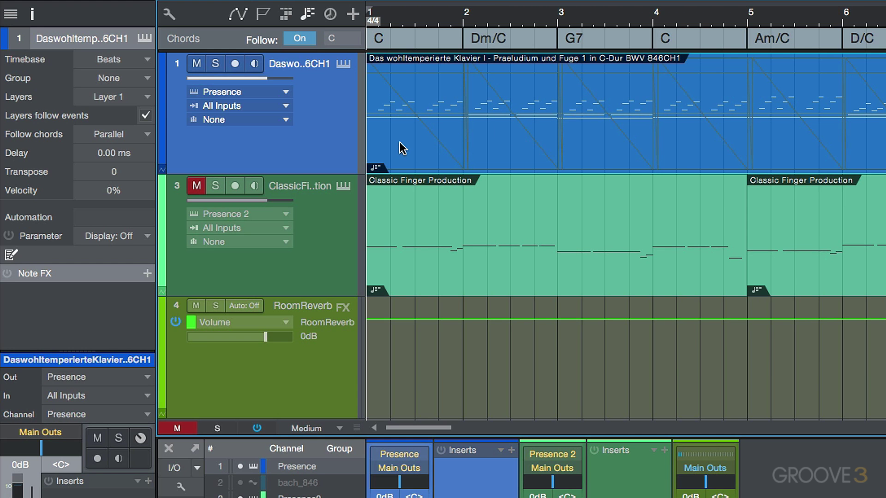